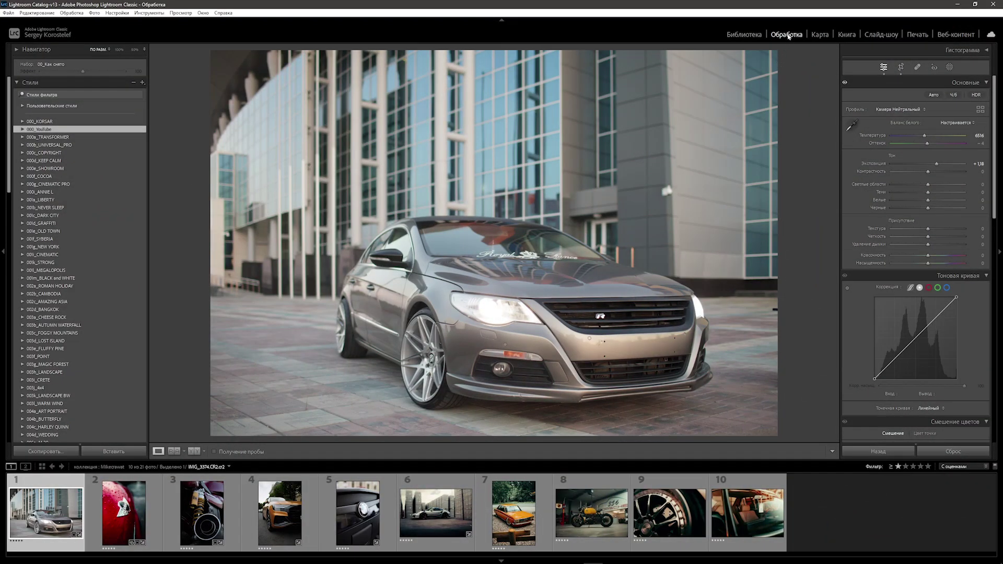
In Reference View, make the Audi Q8 the active photo with the vintage orange Audi as reference.
click(175, 452)
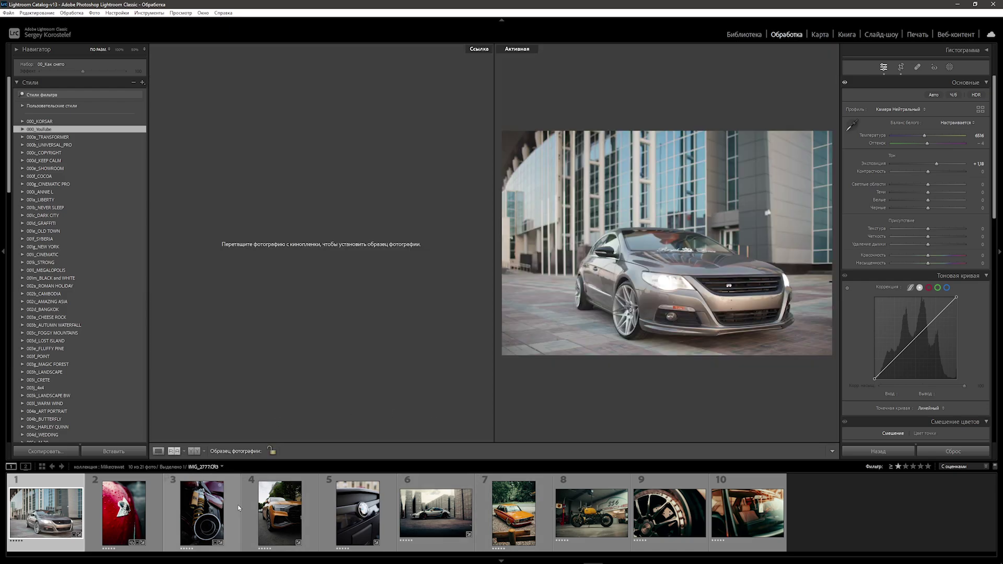
click(278, 511)
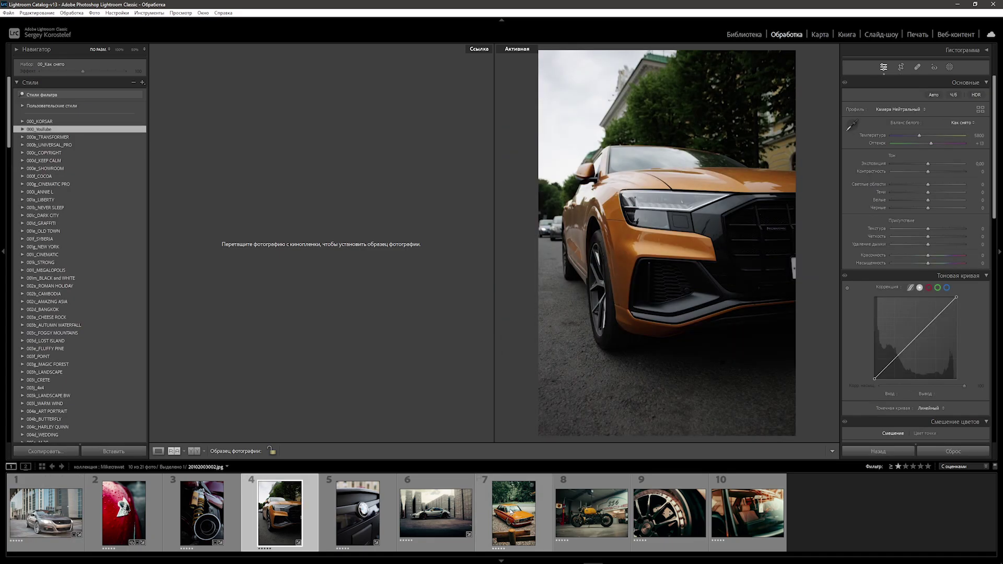
drag(514, 511, 279, 251)
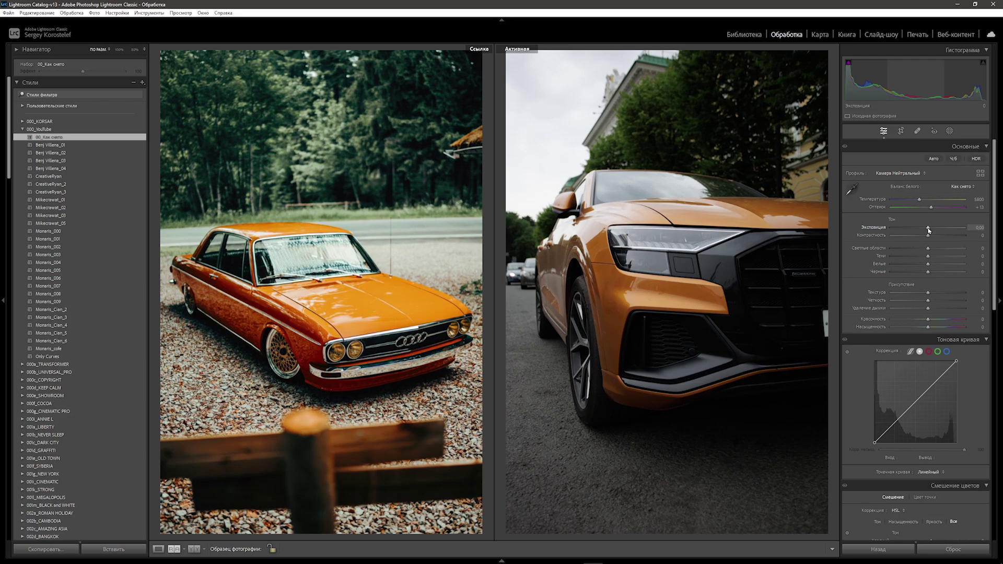
Raise exposure to +0.81 and set highlights −100, shadows +85, texture +10 and clarity +5.
drag(929, 229, 932, 228)
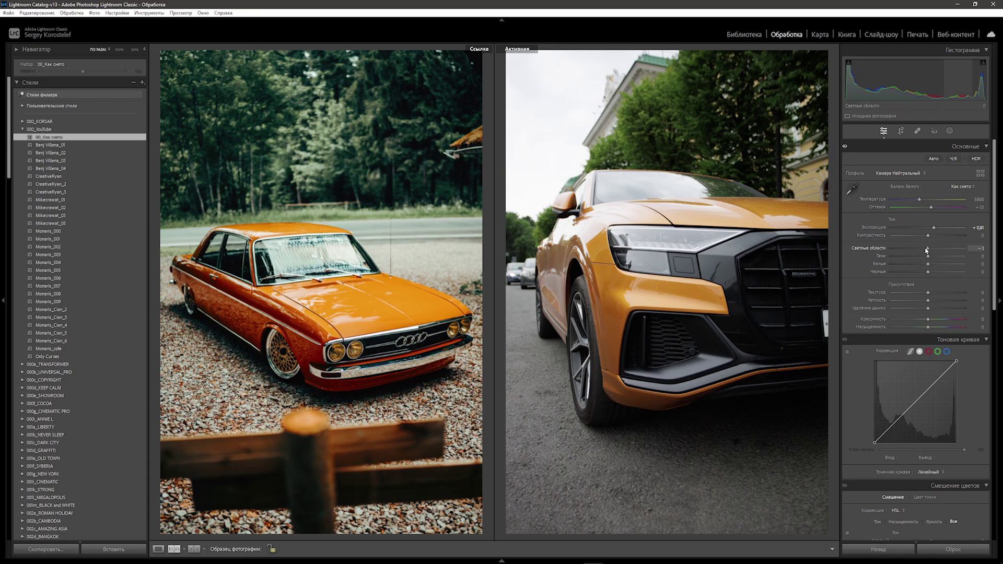
drag(926, 249, 853, 249)
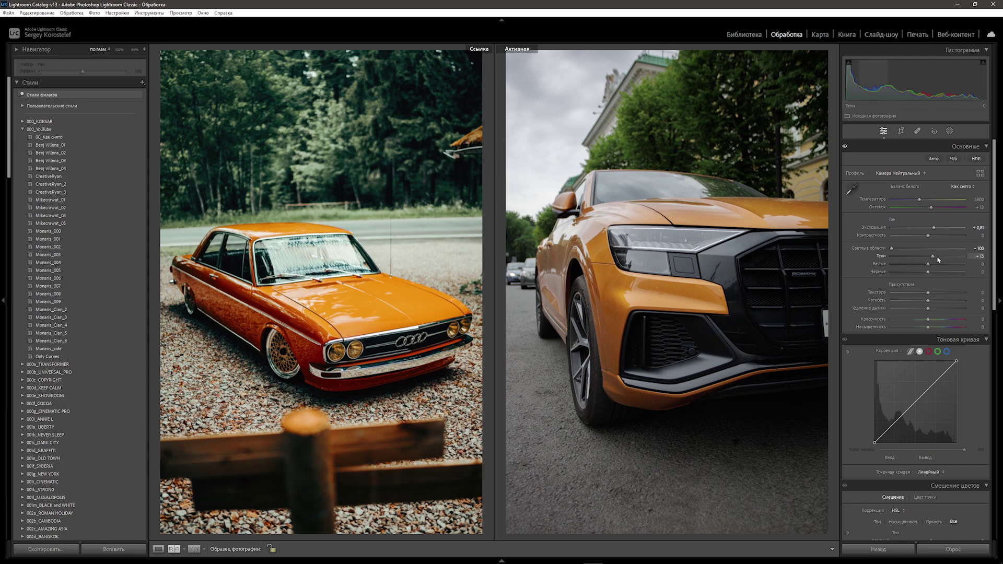
drag(938, 259, 959, 256)
click(976, 293)
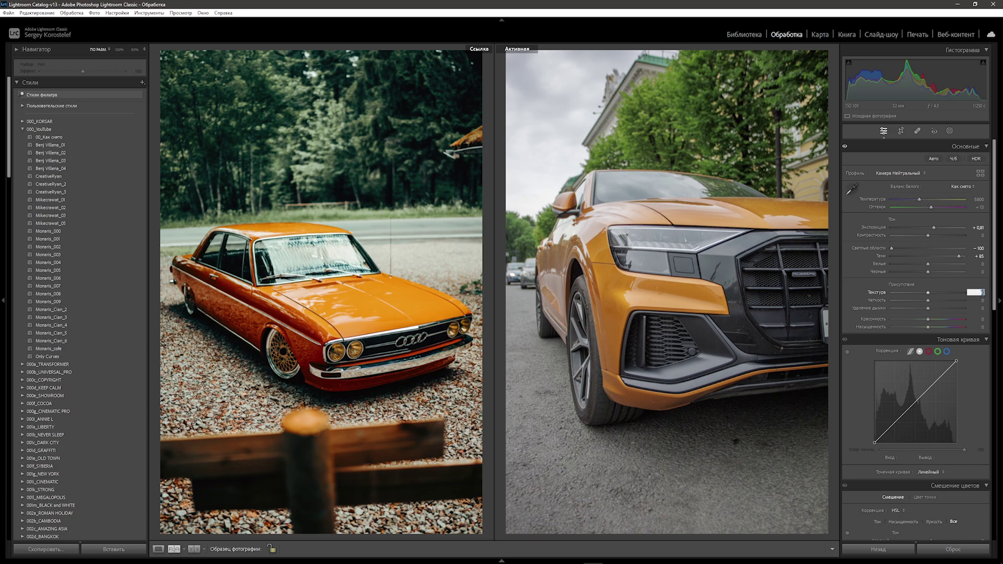
text(10)
key(Tab)
text(5)
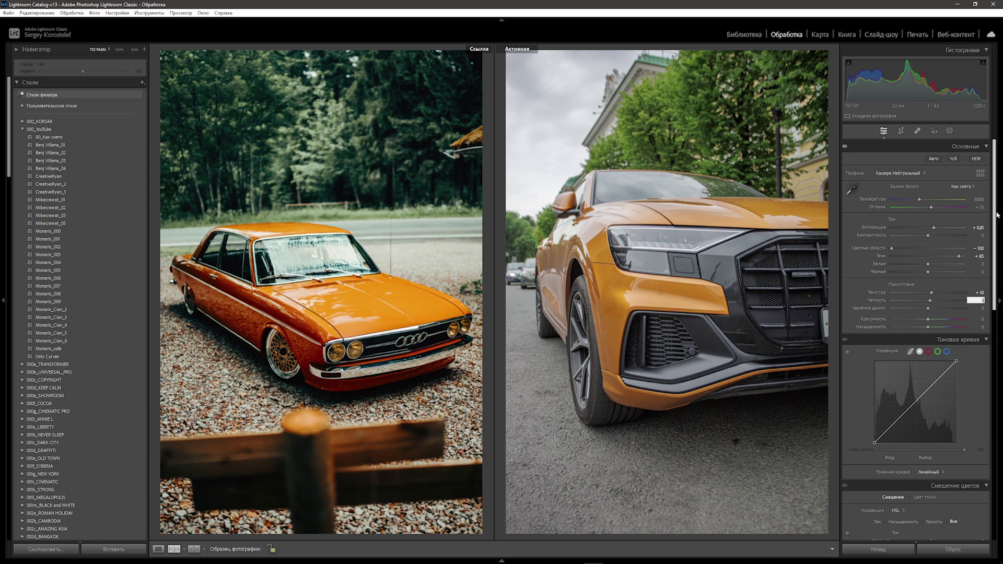
drag(997, 214, 995, 296)
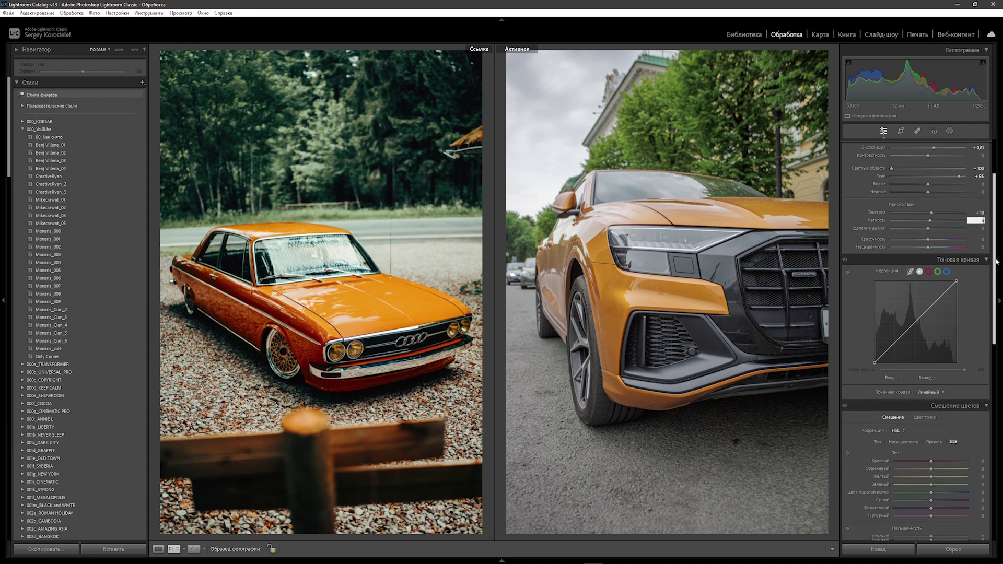
mouse_move(875, 277)
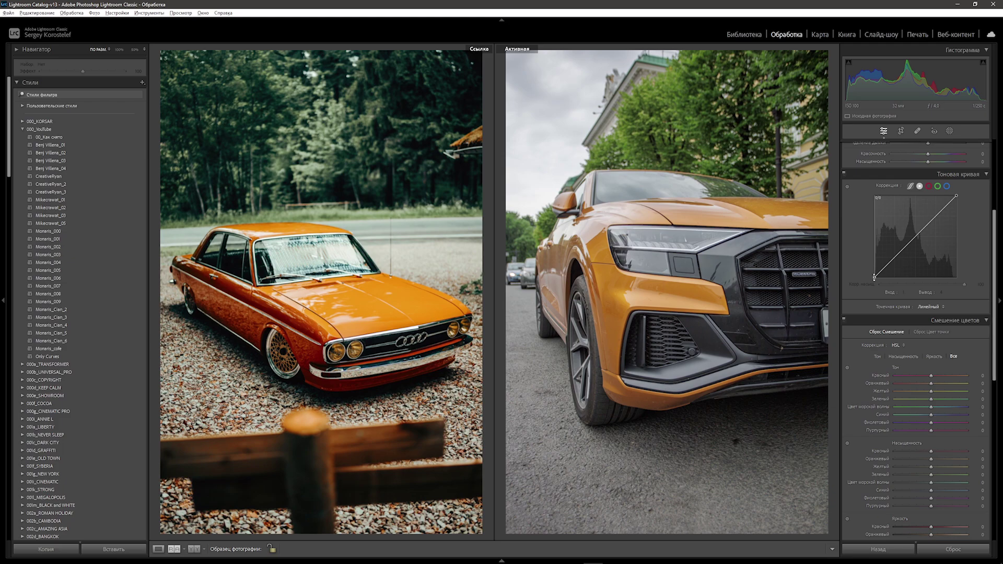
Build a steep S tone curve with a lifted black point, shadows 37→13 and whites 255→239.
drag(874, 278, 868, 272)
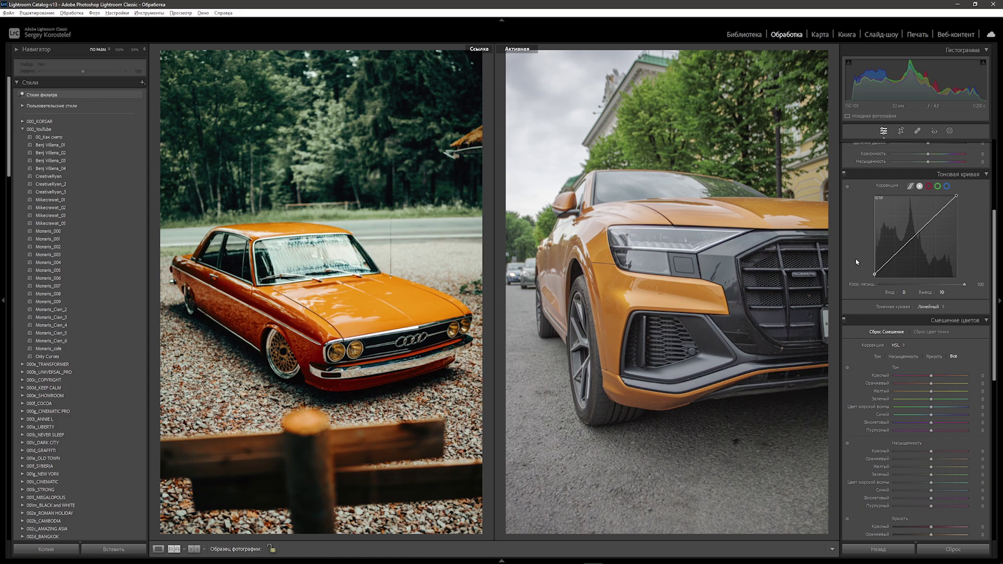
click(895, 260)
drag(897, 254, 883, 350)
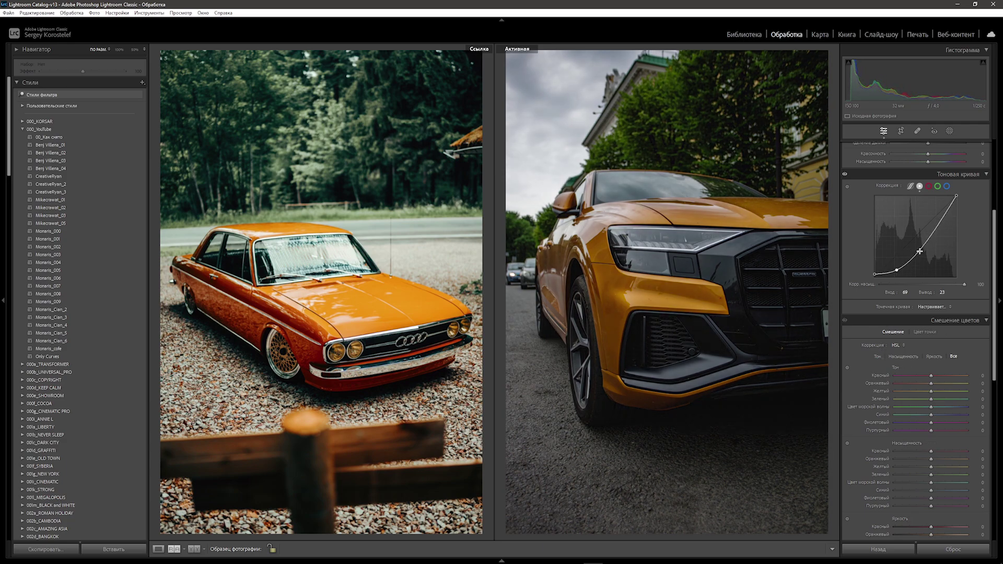
drag(918, 251, 914, 182)
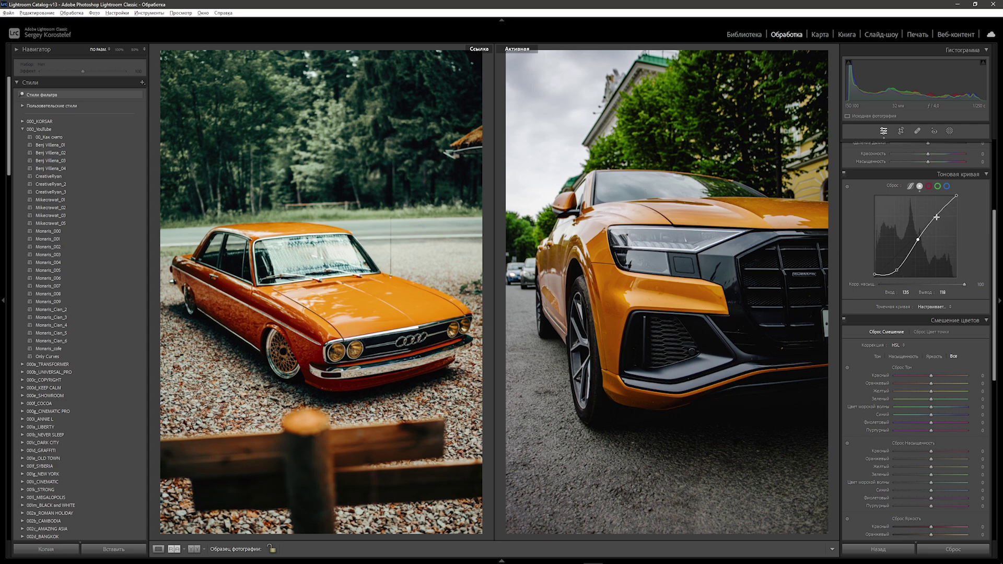
alt+click(937, 216)
drag(956, 196, 956, 200)
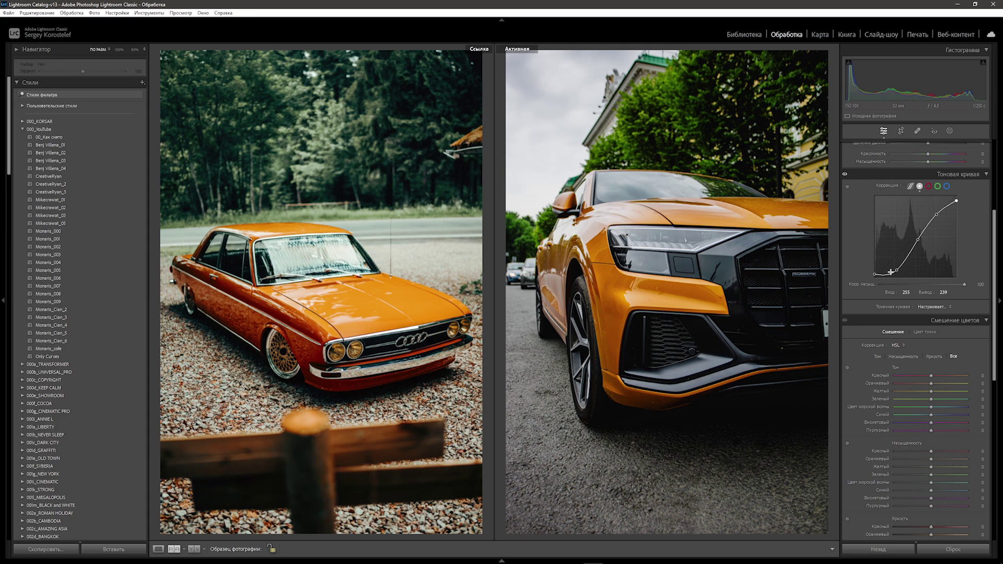
key(alt)
drag(886, 273, 886, 271)
Shift the HSL hues of reds, oranges, greens, aqua and blues, with orange ending at −17.
scroll(895, 291, down, 3)
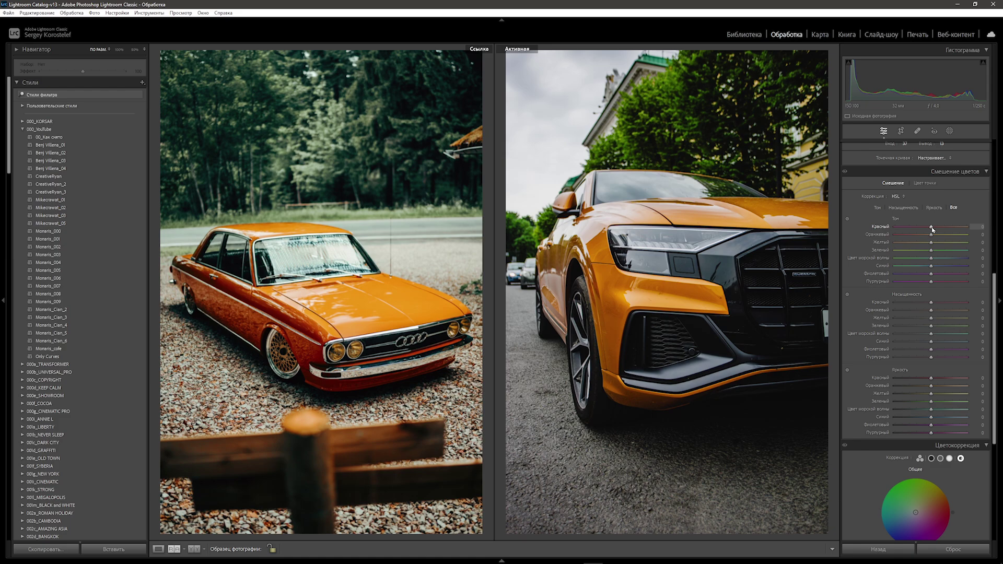
drag(931, 227, 938, 228)
drag(931, 236, 929, 235)
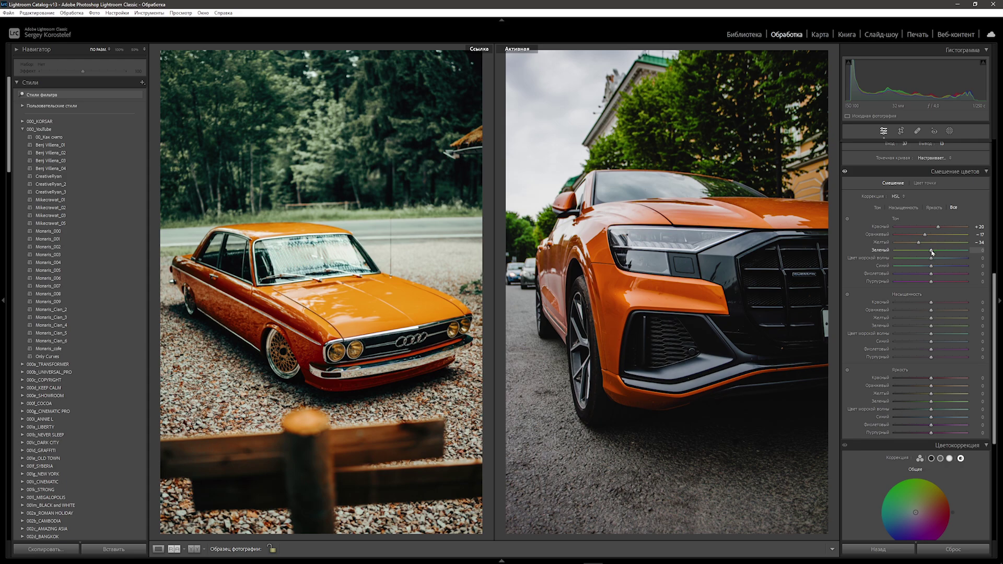
drag(931, 250, 935, 250)
drag(932, 258, 938, 259)
drag(932, 269, 919, 269)
Desaturate reds to −10 and slightly lower orange and yellow saturation.
drag(931, 303, 928, 303)
drag(931, 311, 927, 311)
drag(930, 318, 894, 325)
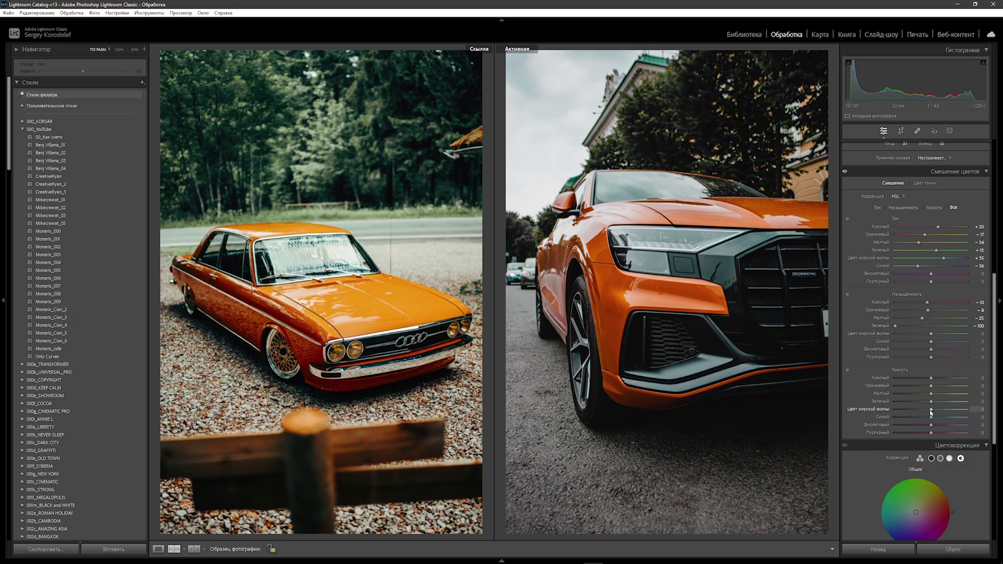
Set green luminance to +100, aqua saturation to −38 and blue saturation to −43.
drag(931, 402, 969, 401)
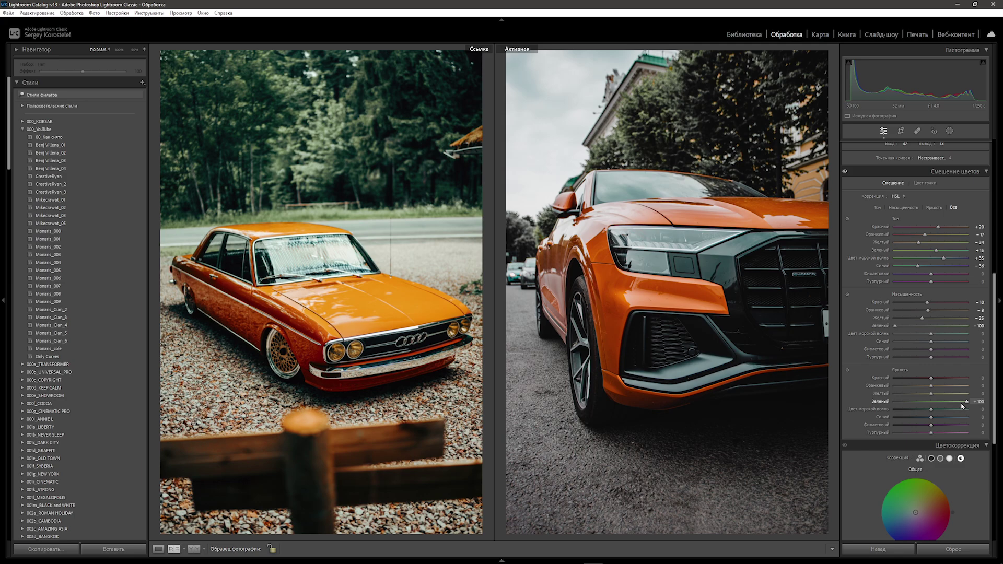
drag(930, 334, 917, 335)
drag(931, 342, 915, 342)
Set purple hue to +100, violet hue to −40 and violet saturation to −56.
drag(932, 282, 999, 292)
drag(931, 276, 922, 274)
drag(917, 273, 917, 278)
mouse_move(931, 350)
mouse_down()
mouse_move(903, 350)
mouse_move(922, 357)
mouse_up()
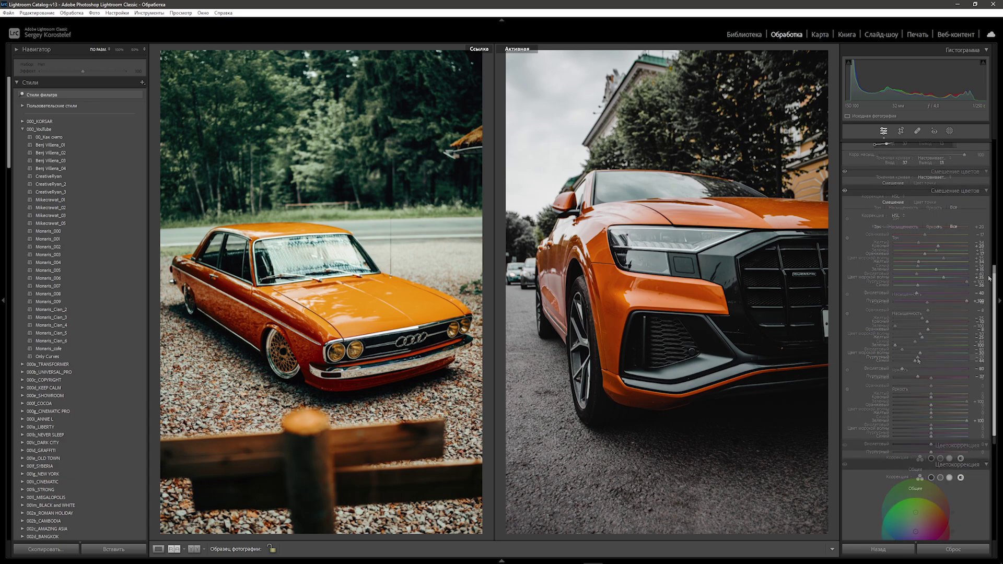
drag(995, 287, 995, 385)
Tint the shadows teal-blue, hue about 215 with saturation 25.
click(932, 257)
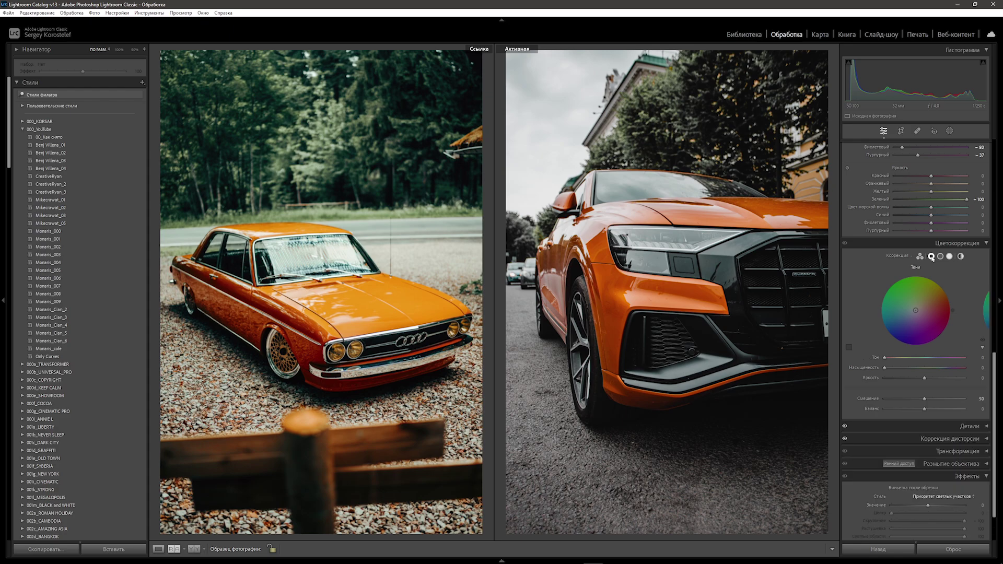
drag(884, 368, 942, 368)
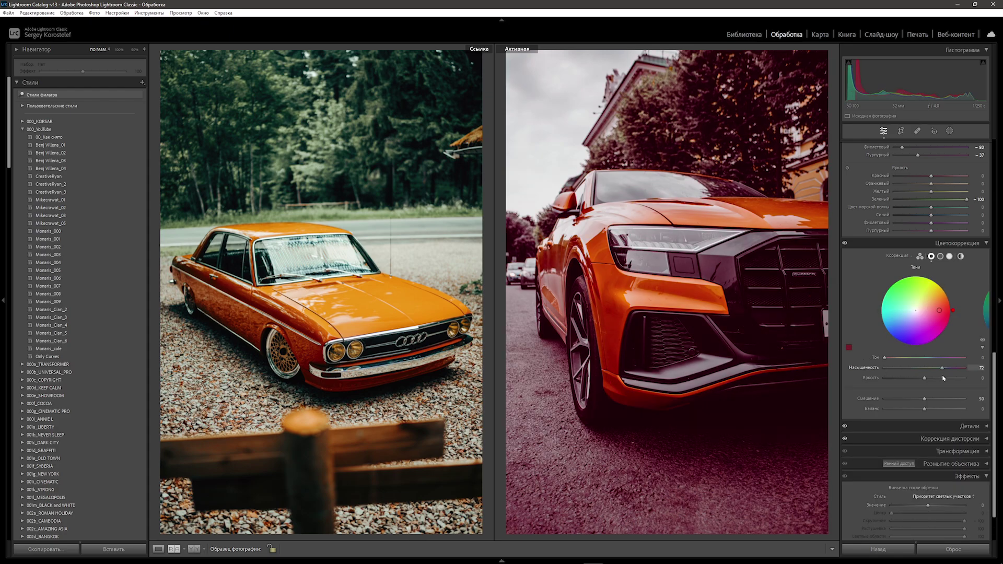
mouse_move(885, 357)
mouse_down()
mouse_move(926, 358)
mouse_move(931, 368)
mouse_up()
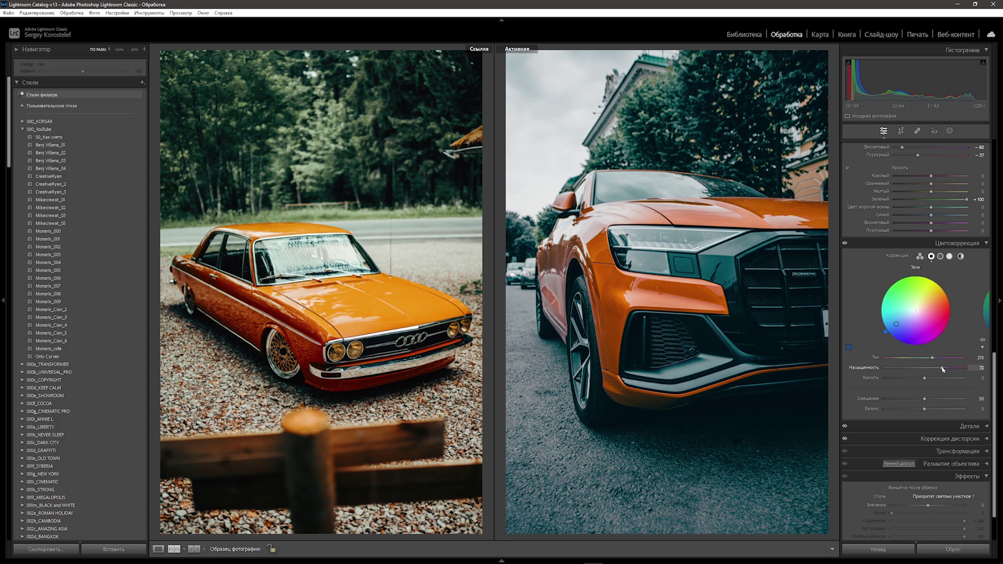
drag(942, 367, 908, 367)
mouse_move(906, 368)
mouse_down()
mouse_move(916, 379)
mouse_move(906, 379)
mouse_up()
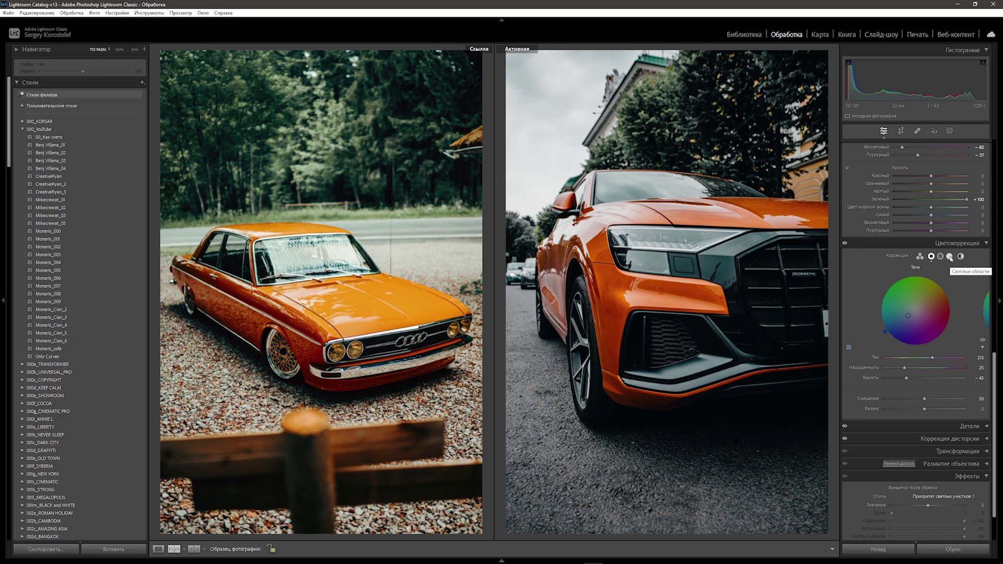
Tint the highlights warm yellow, hue 51 with saturation around 30.
click(950, 257)
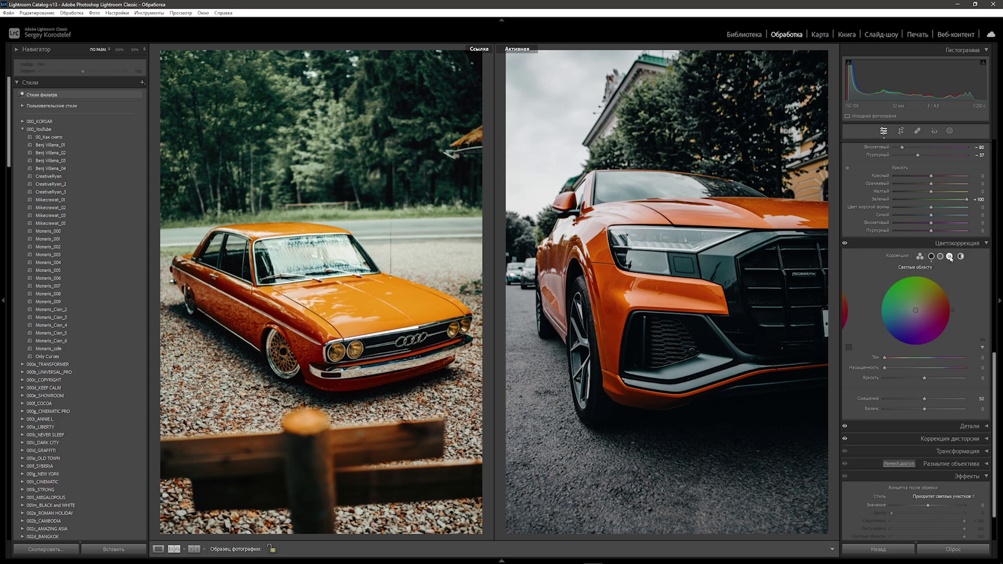
drag(884, 368, 941, 374)
drag(885, 358, 896, 358)
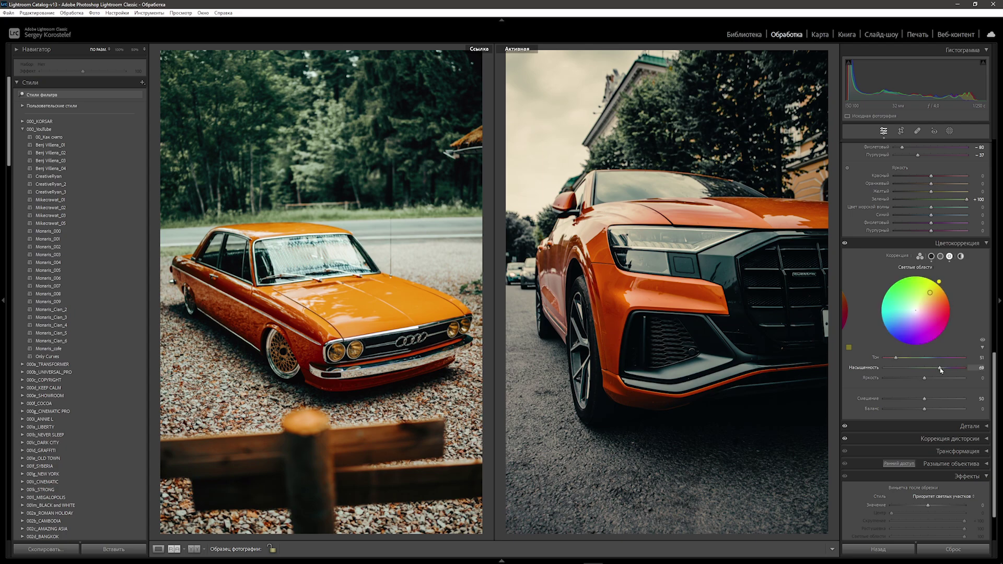
drag(941, 369, 911, 368)
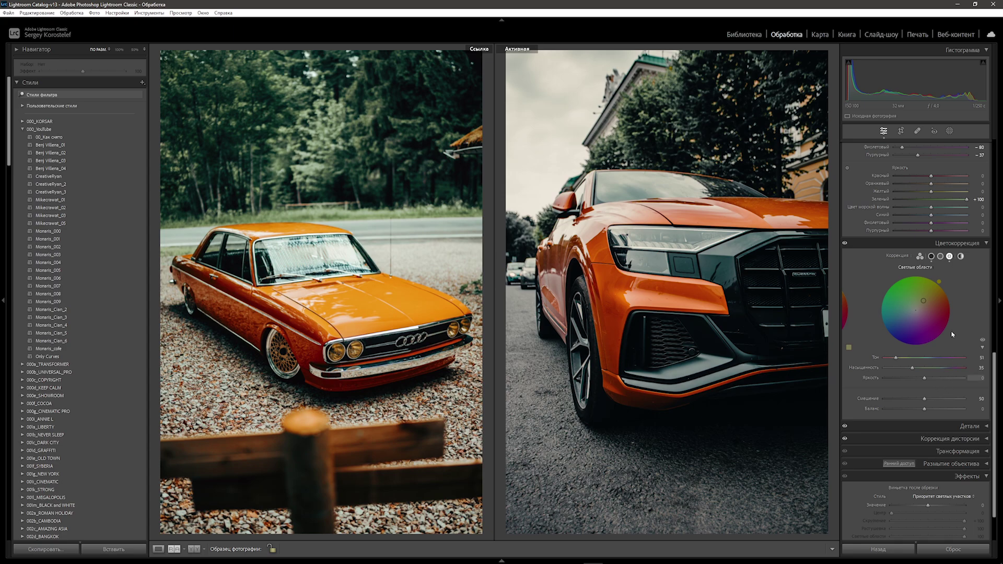
Set the colour grading blending to 52.
click(941, 257)
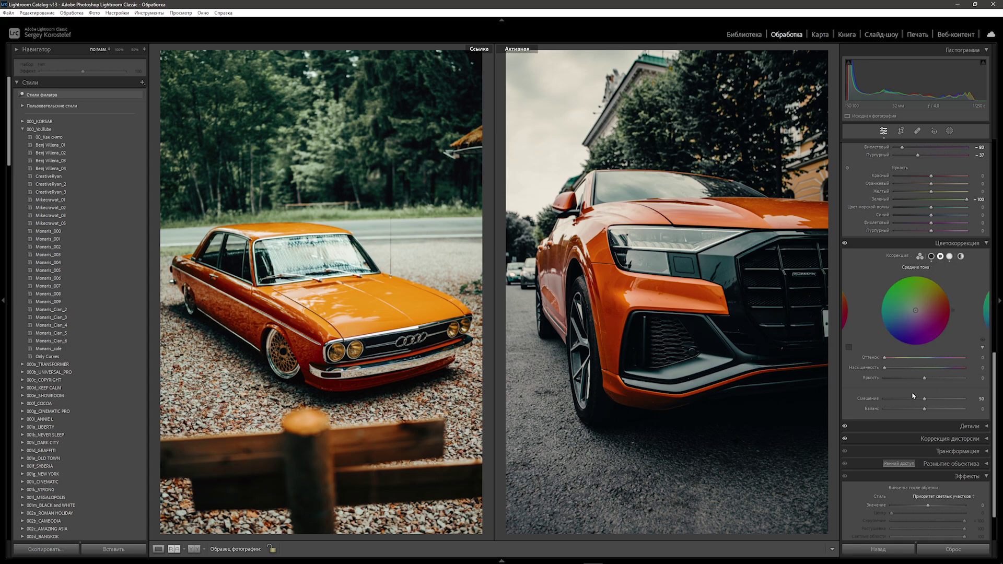
click(931, 256)
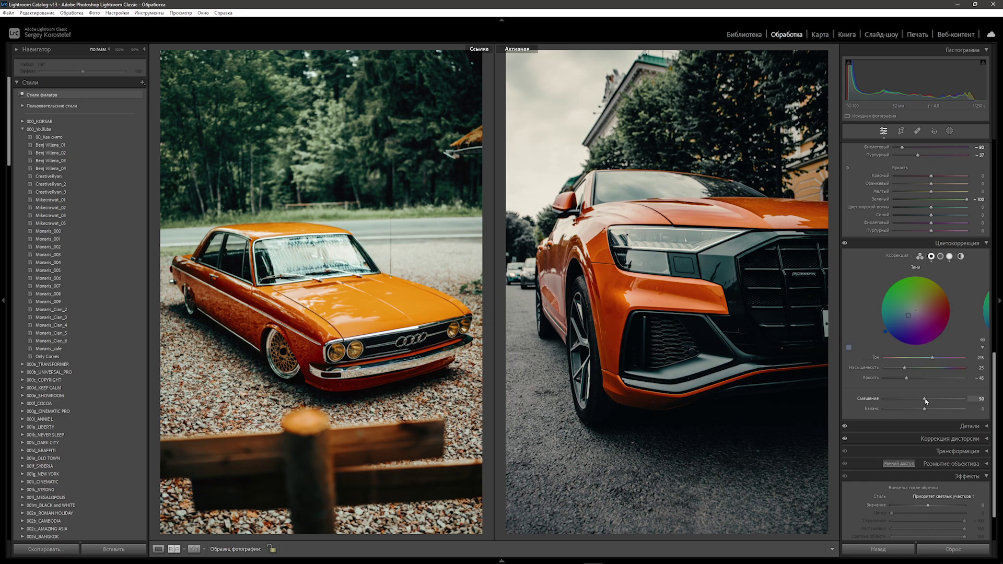
drag(925, 401, 900, 401)
drag(909, 400, 930, 401)
mouse_move(928, 399)
mouse_down()
mouse_move(904, 409)
mouse_move(916, 408)
mouse_up()
Give the global colour grade a warm hue of 42 with saturation 20.
click(961, 257)
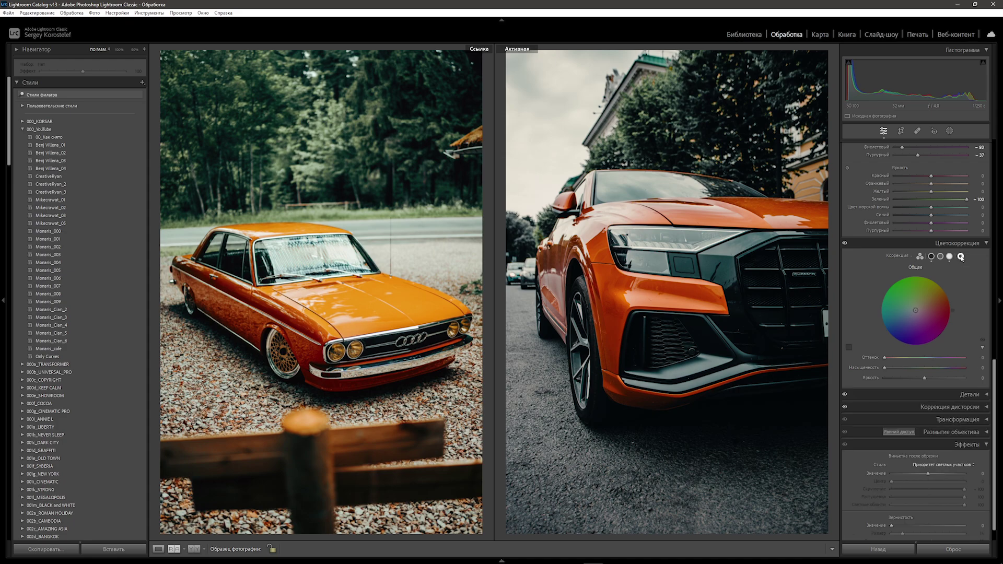
mouse_move(884, 368)
mouse_down()
mouse_move(942, 367)
mouse_move(892, 359)
mouse_up()
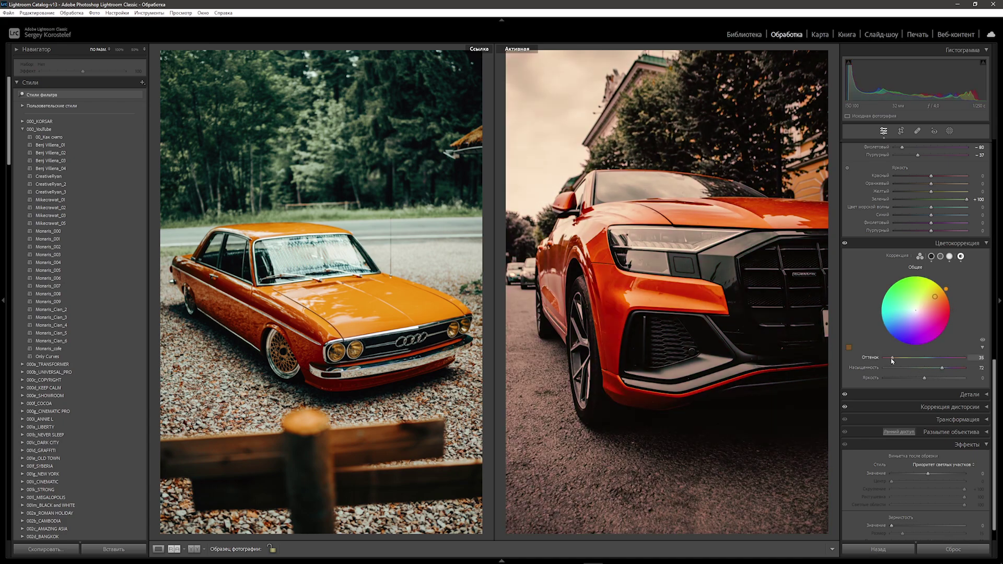
key(Up)
key(Up)
drag(944, 368, 897, 374)
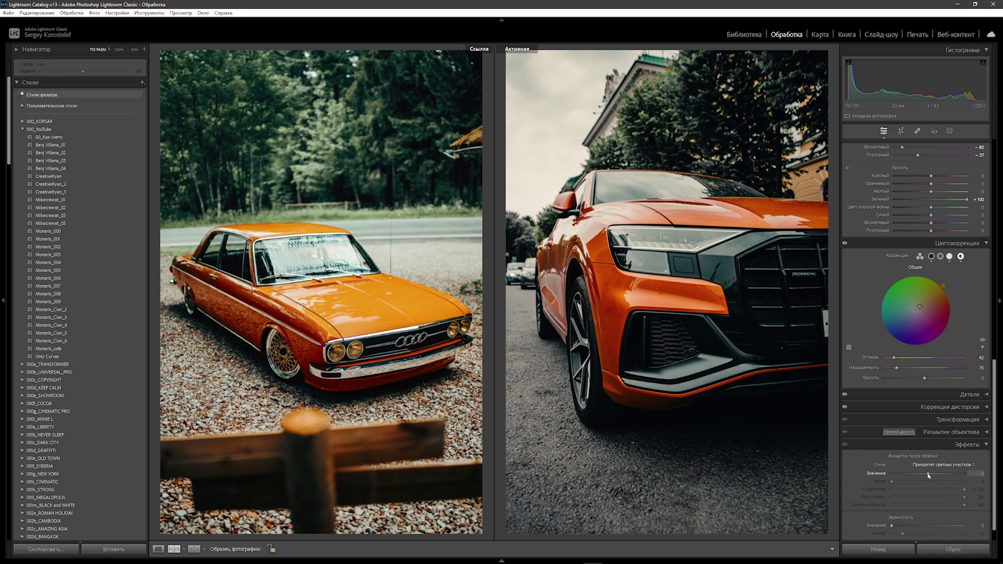
Set the post-crop vignette amount to −12.
drag(928, 474, 923, 474)
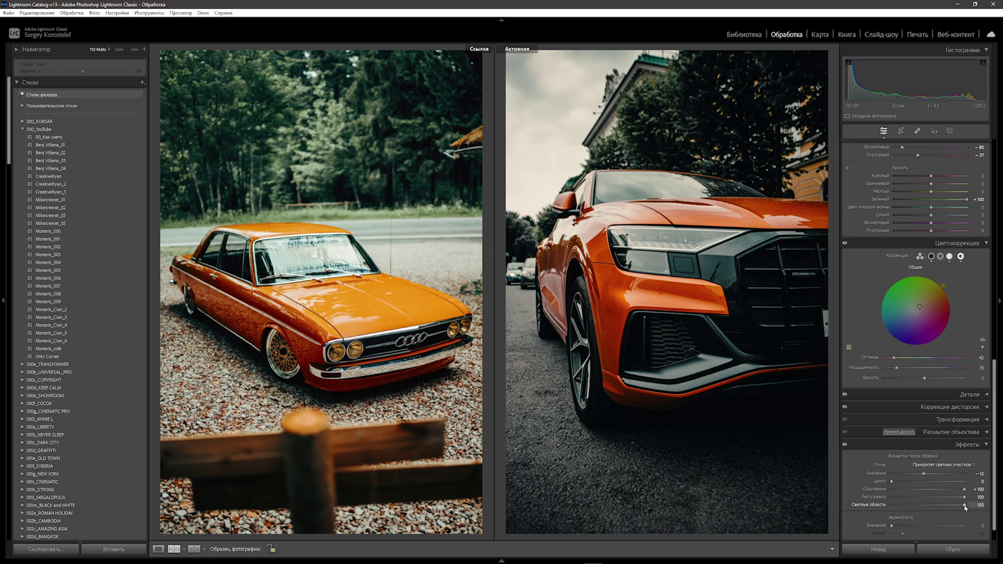
Set whites +20, blacks +5, vibrance +15 and saturation +20, then zoom into the grille.
drag(995, 496, 1000, 127)
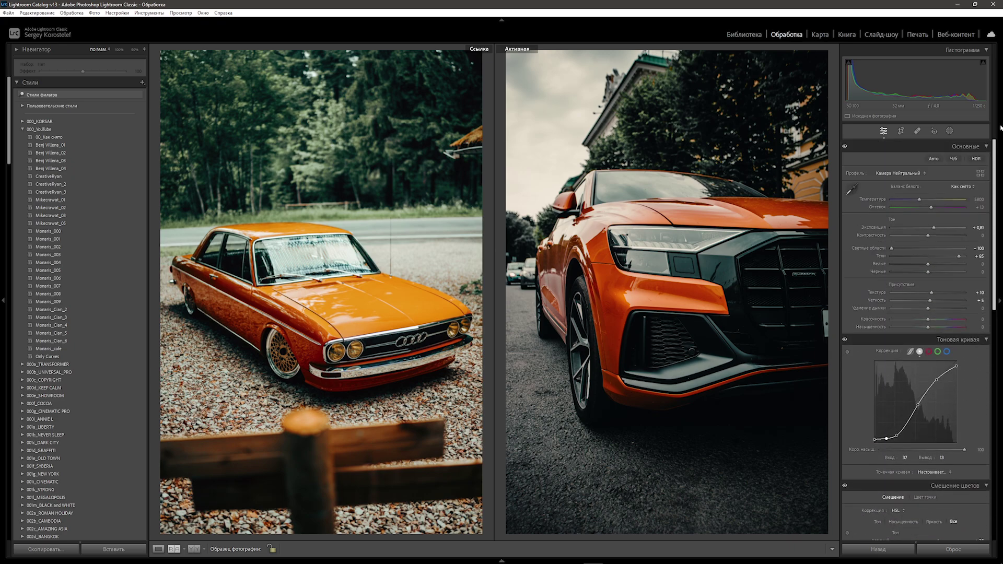
drag(928, 265, 935, 267)
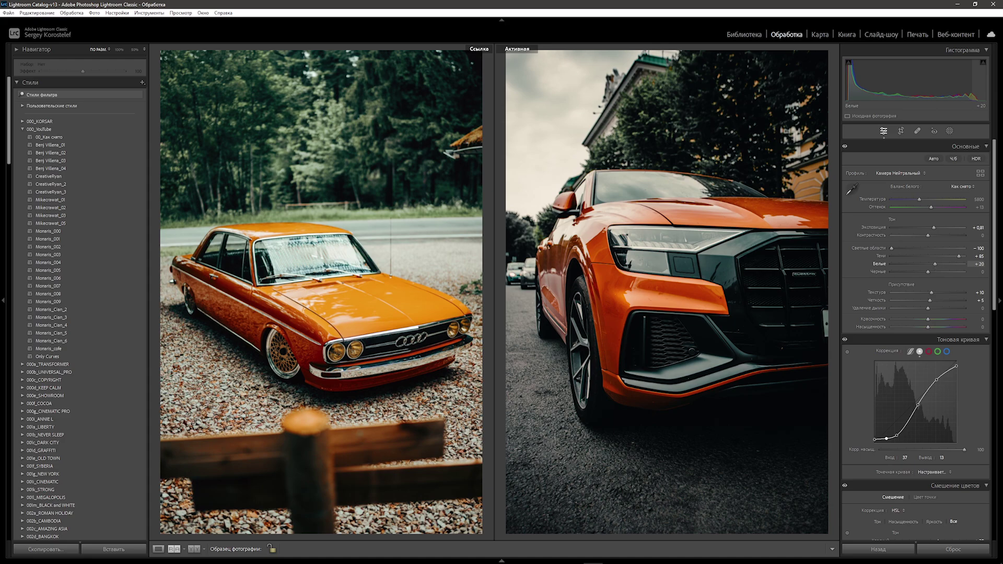
drag(929, 272, 932, 276)
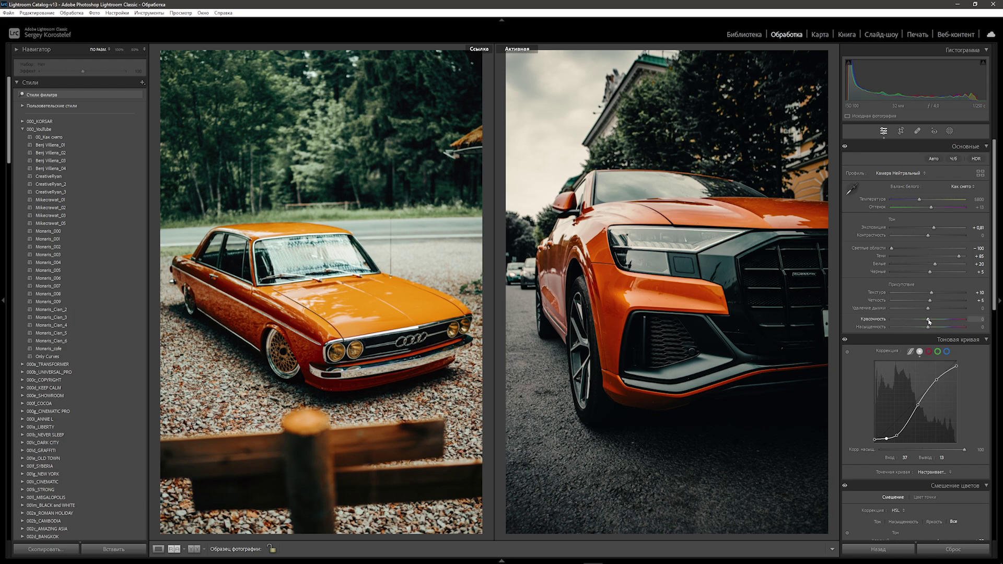
drag(928, 321, 934, 320)
drag(929, 330, 936, 333)
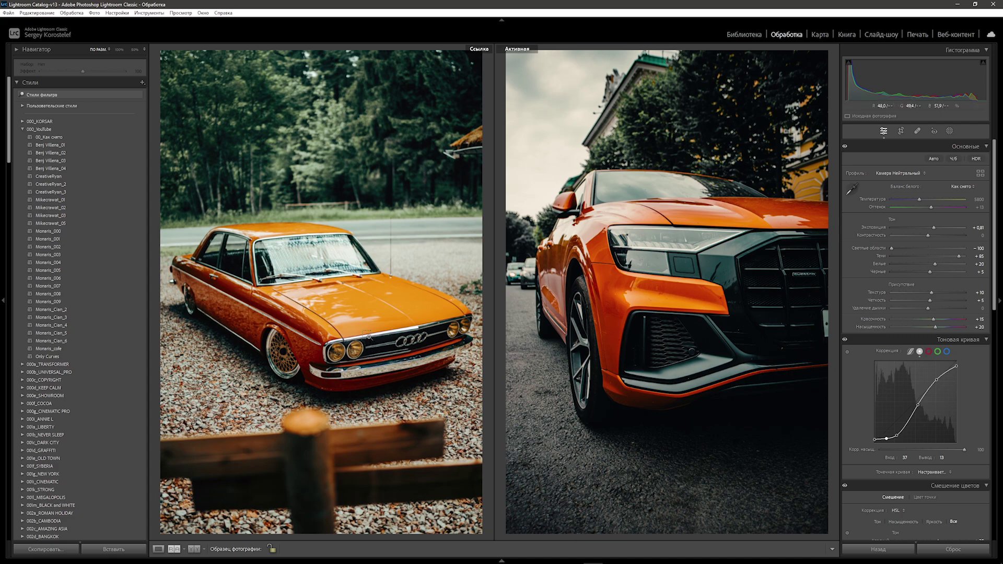
drag(364, 329, 434, 373)
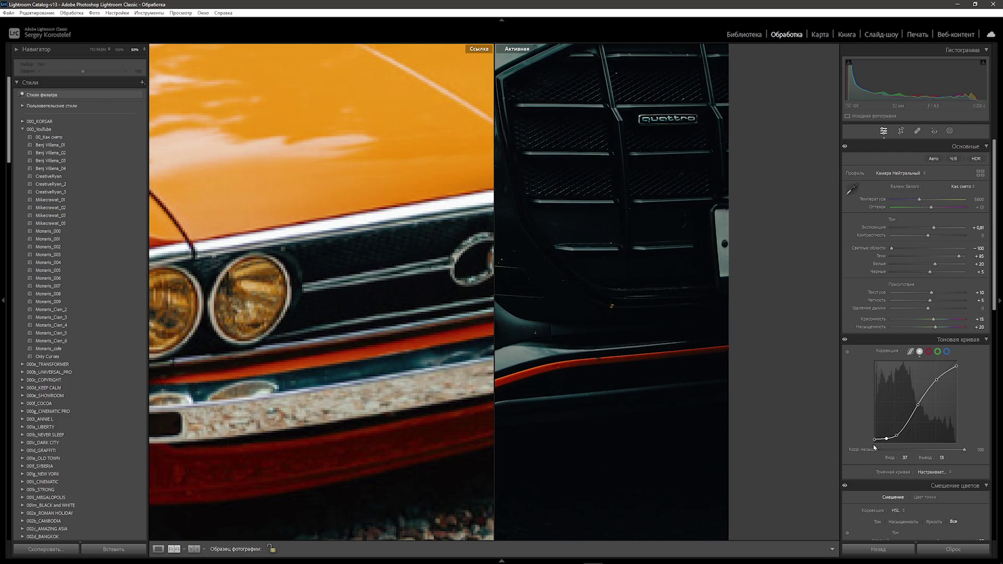
Lift the tone curve's black point to output 17 and start a new develop preset.
click(652, 389)
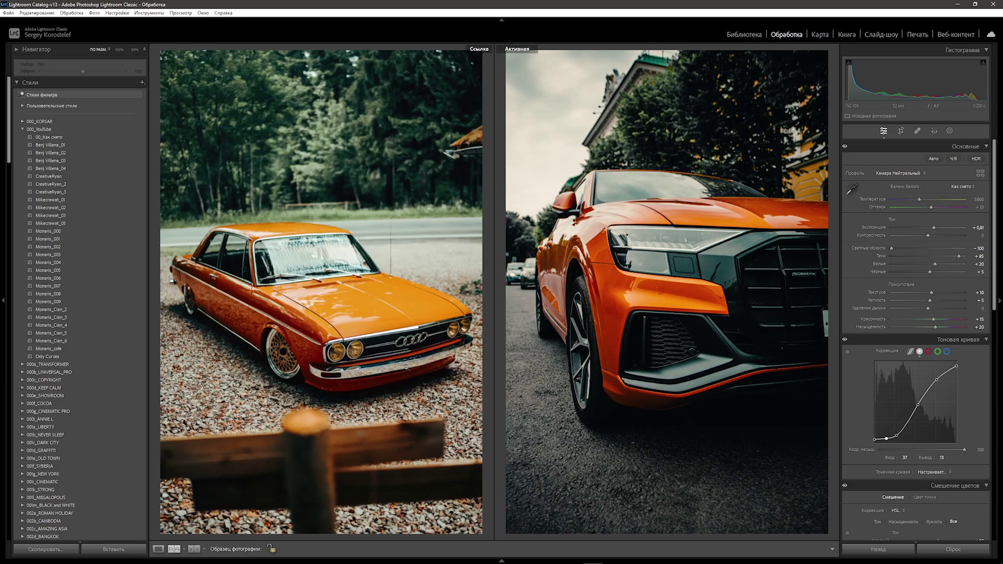
key(alt)
drag(895, 430, 893, 429)
drag(873, 435, 886, 435)
key(alt)
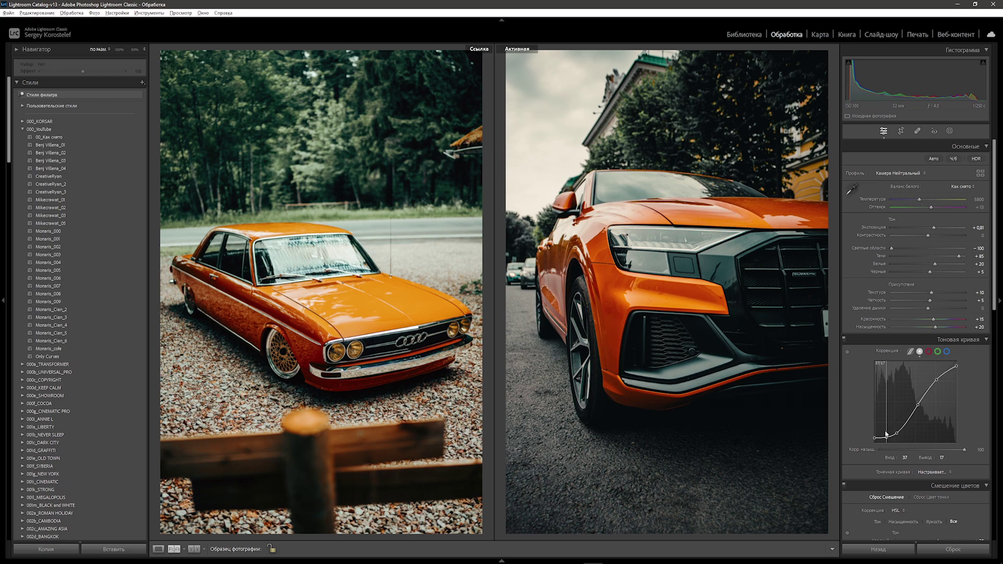
drag(885, 432, 885, 432)
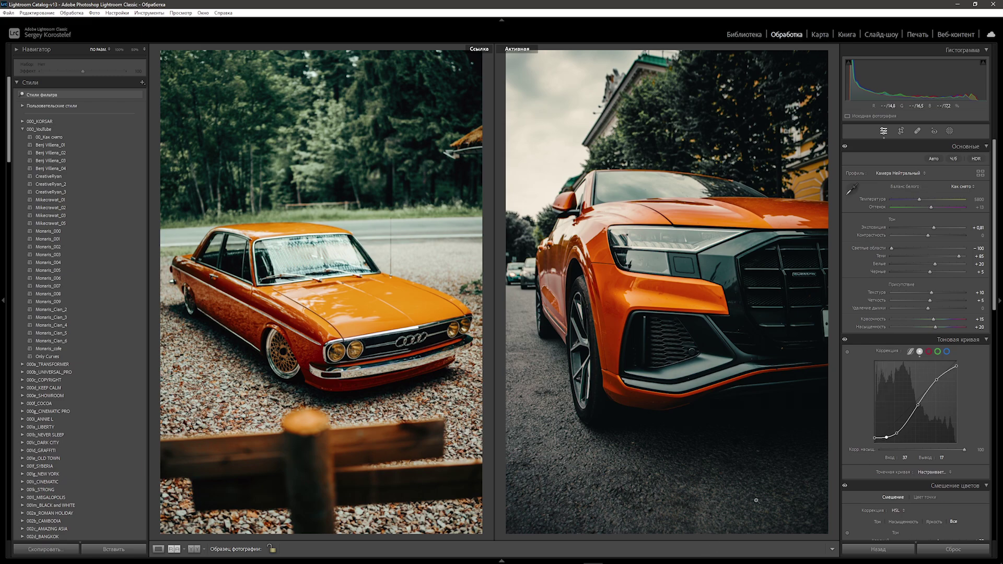
key(ctrl+shift+n)
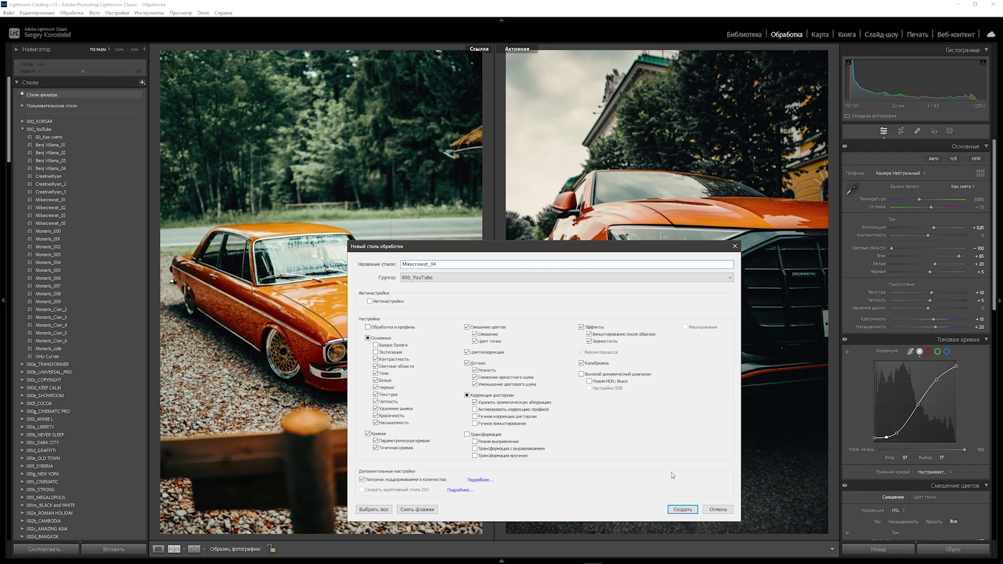
Create the Mikecrawat_04 preset, then view the edited Audi alone in Loupe view.
click(687, 511)
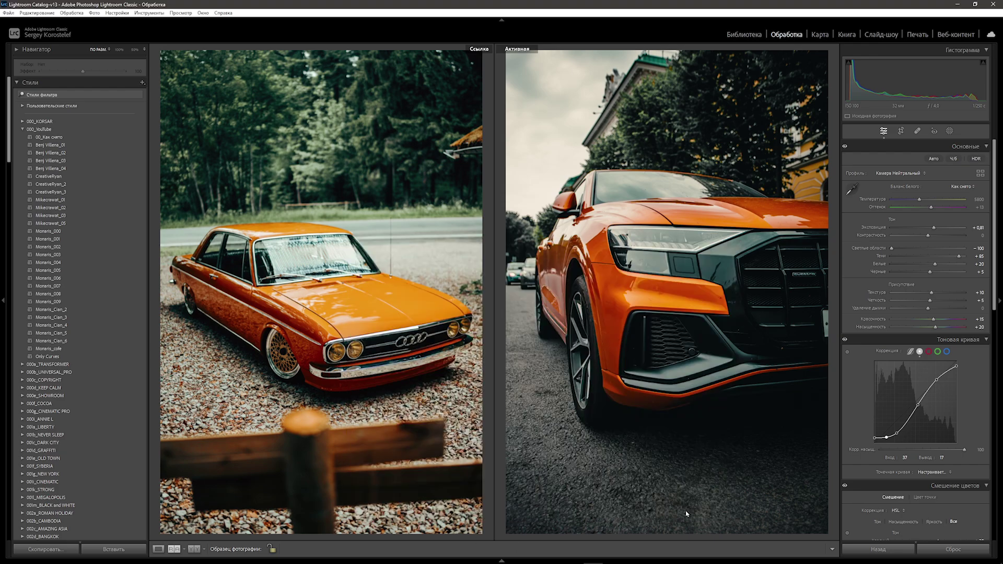
click(159, 550)
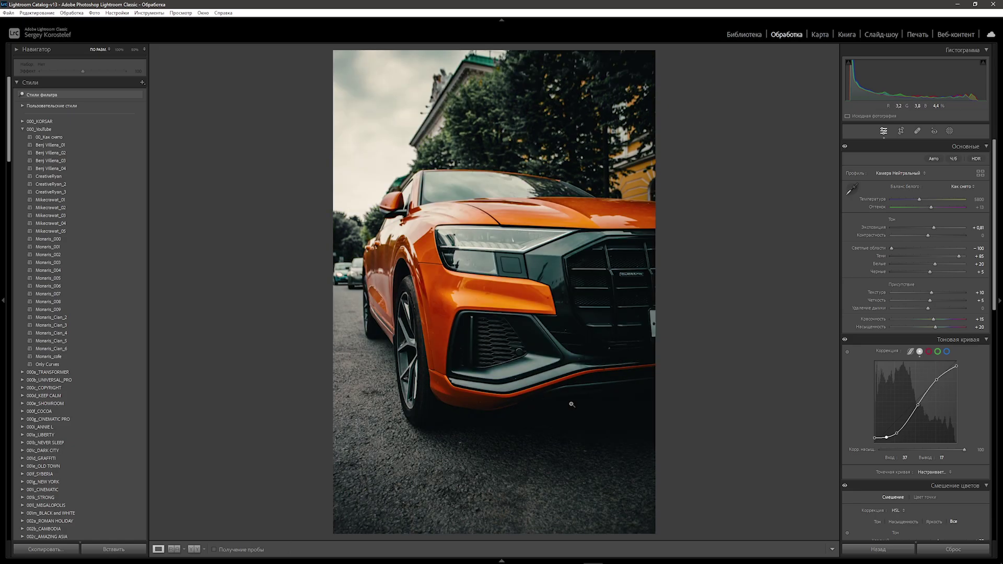
Apply Mikecrawat_04 to the BMW badge, motorcycle and red MINI photos, then advance to the grey VW.
click(501, 561)
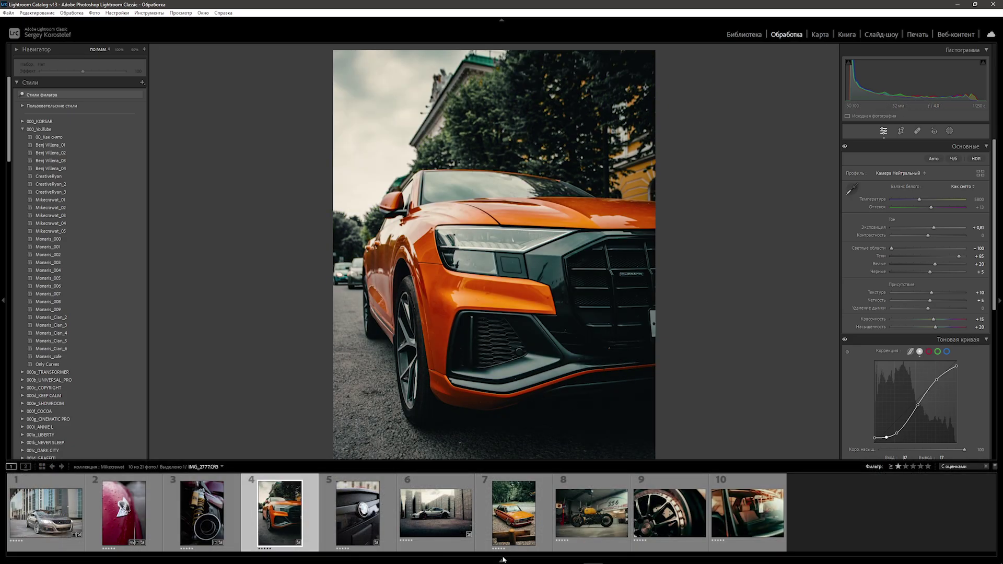
click(357, 512)
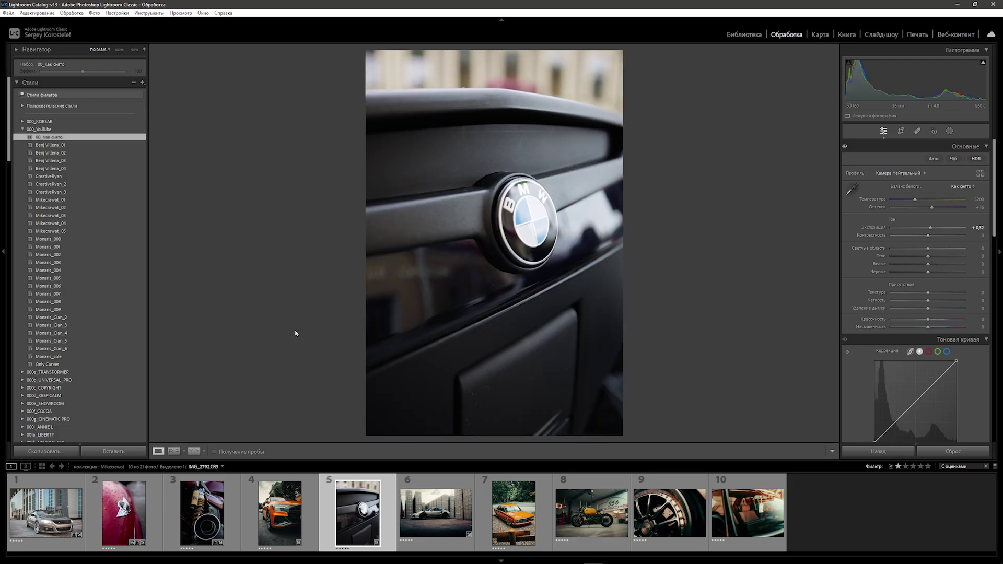
click(66, 223)
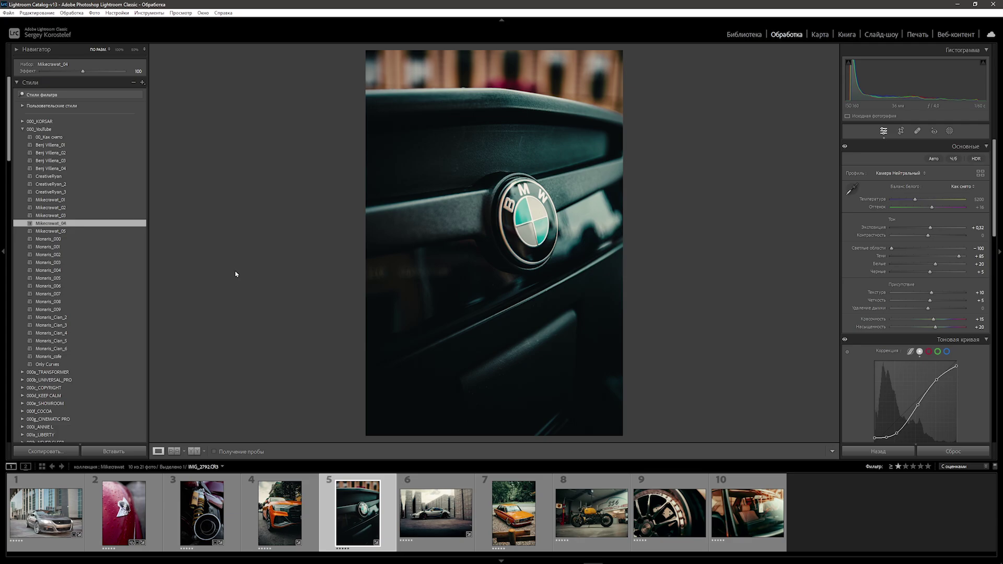
key(Left)
key(Left)
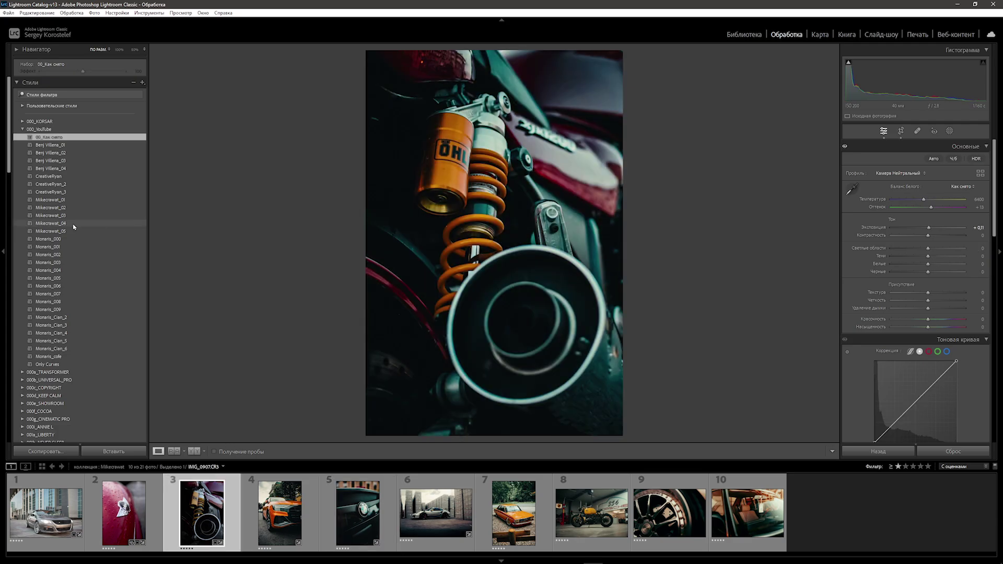
click(76, 224)
click(126, 529)
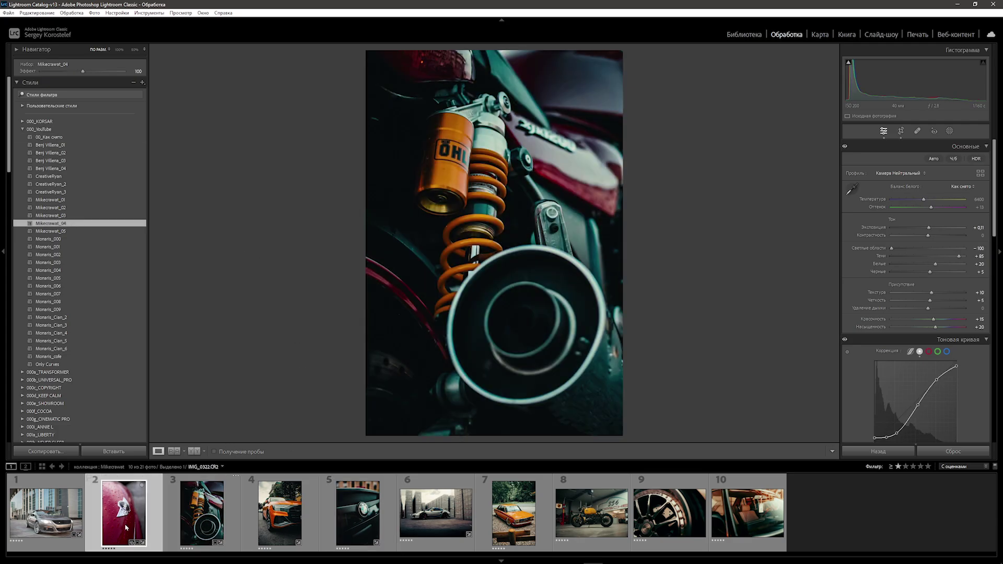
click(71, 224)
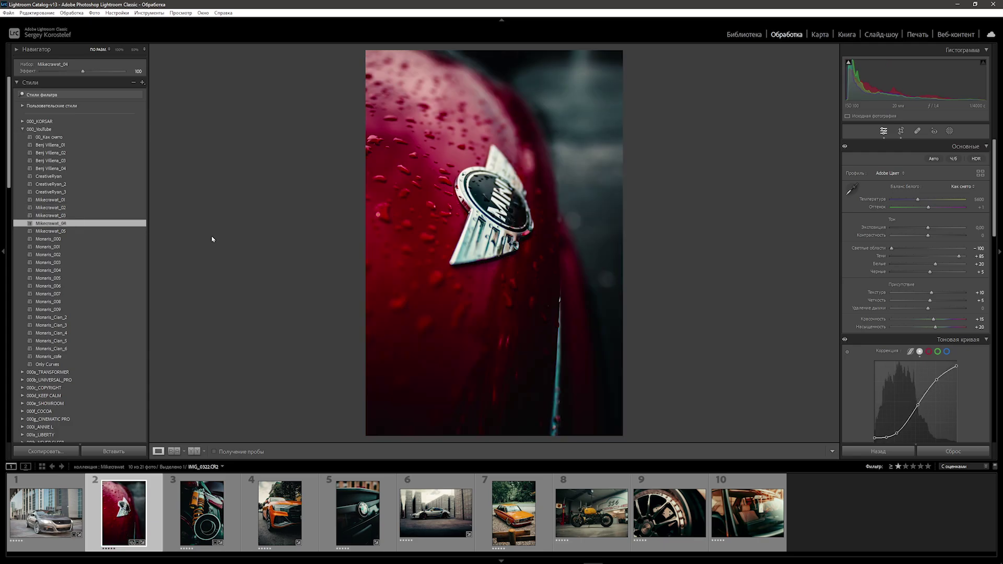
key(Left)
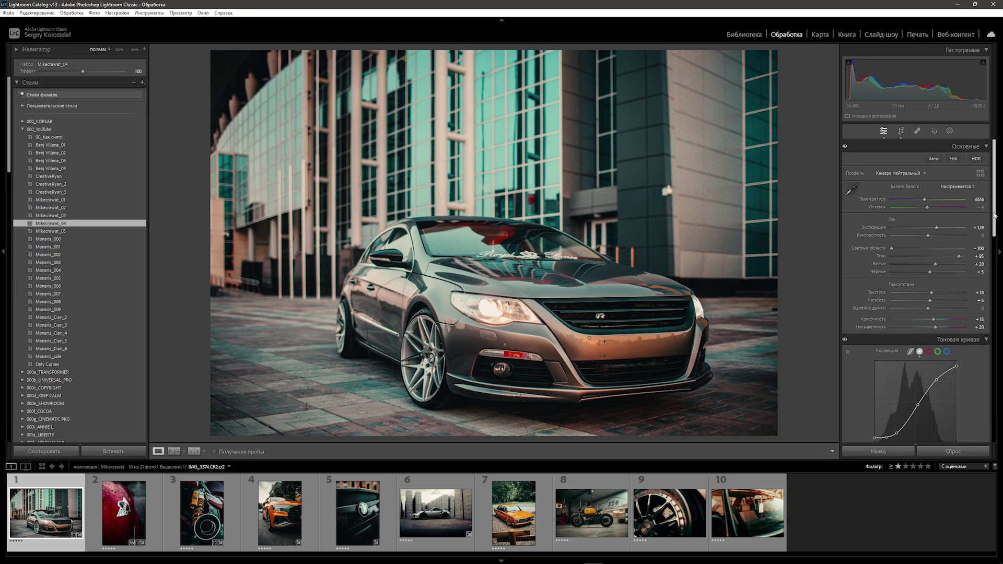
On the grey VW photo, lower HSL Blue saturation to about -69 and Blacks to -45.
drag(995, 215, 994, 327)
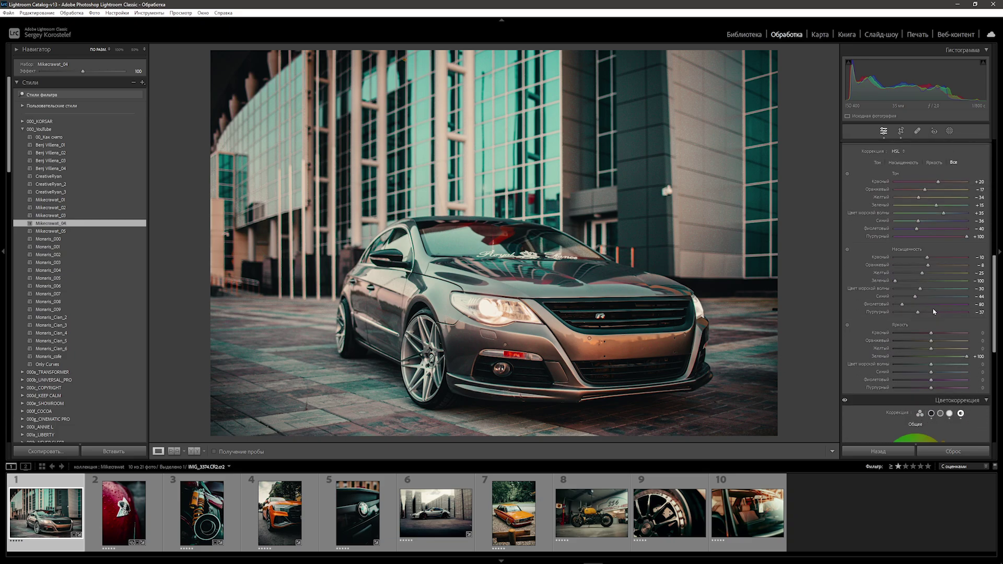
drag(914, 296, 907, 297)
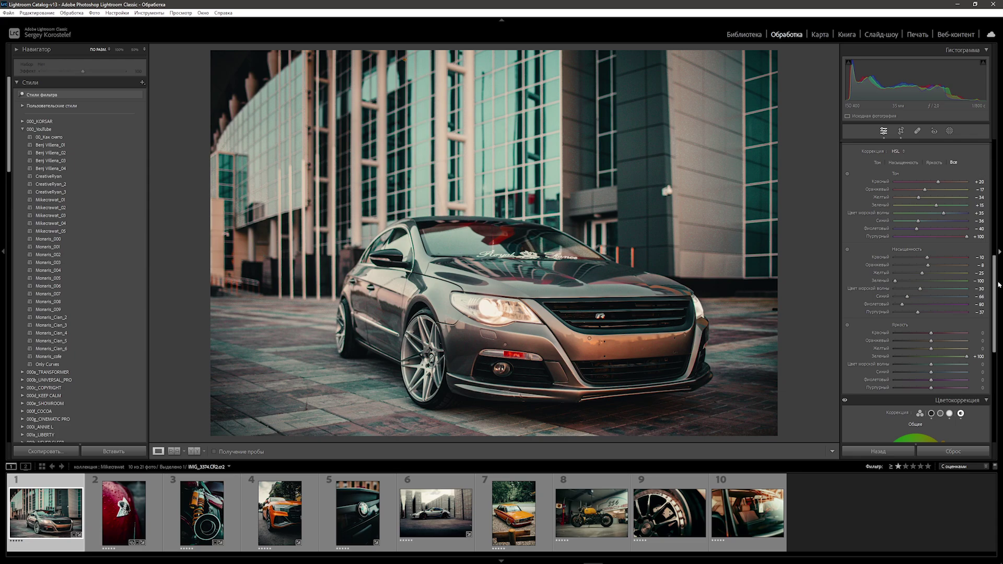
drag(994, 303, 995, 188)
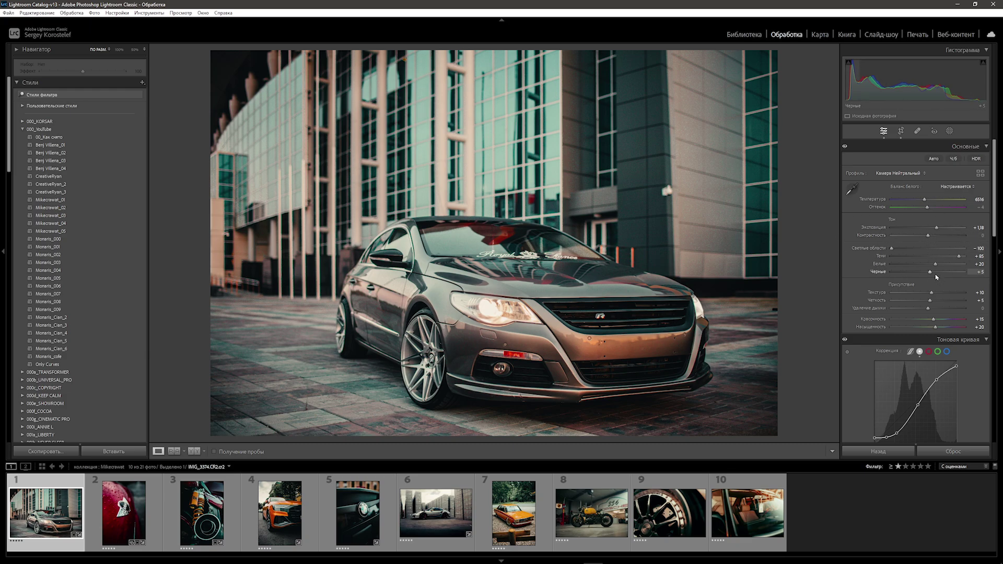
mouse_move(931, 273)
mouse_down()
mouse_move(913, 273)
mouse_move(937, 266)
mouse_move(913, 274)
mouse_up()
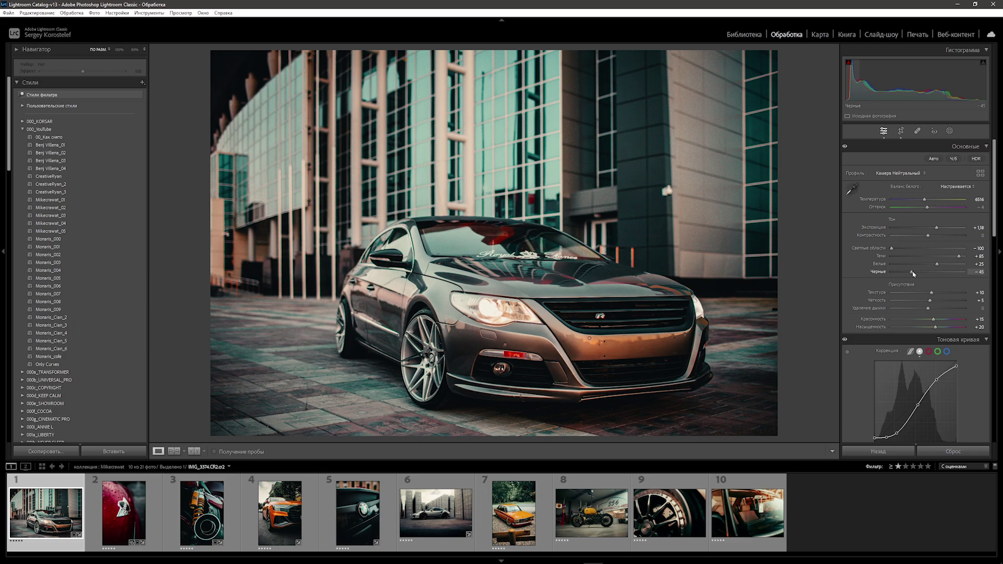